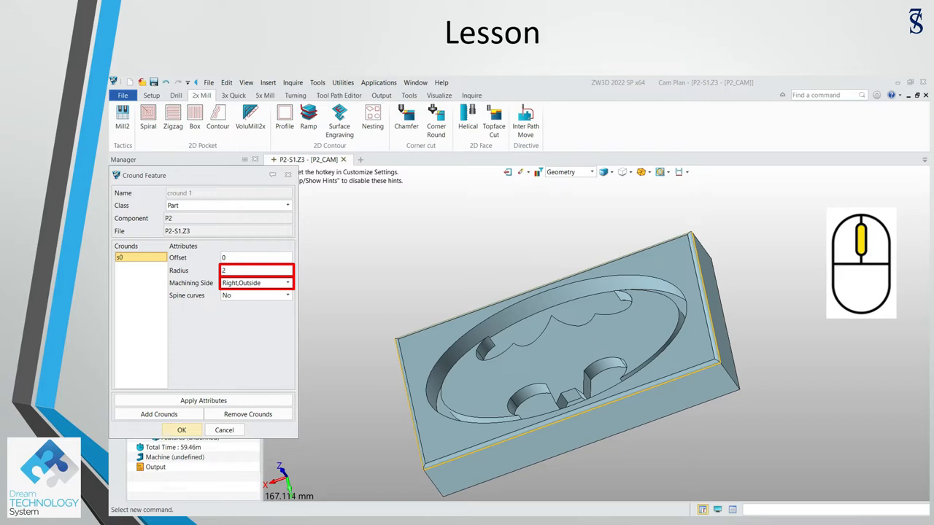
left_click(181, 429)
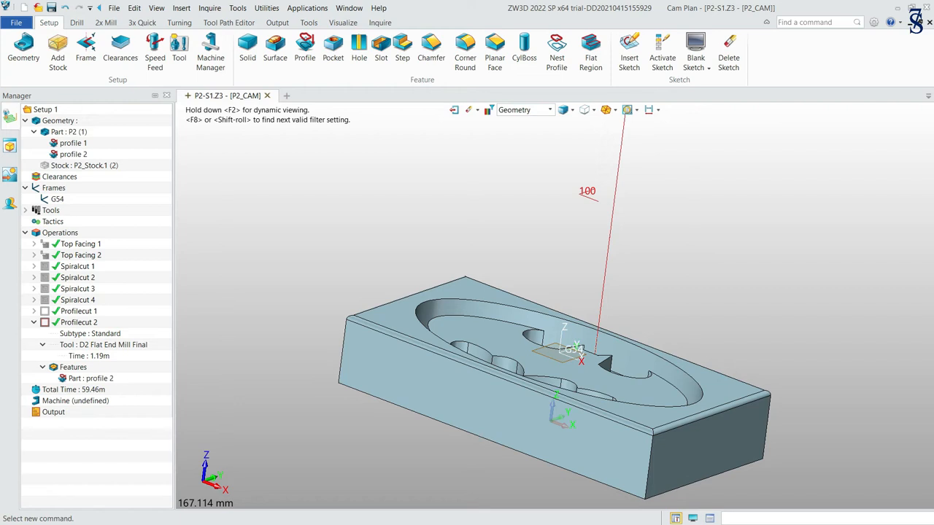
- Hide the Profilecut 2 toolpath and add a Corner Round operation with a new cround feature
left_click(45, 323)
left_click(34, 322)
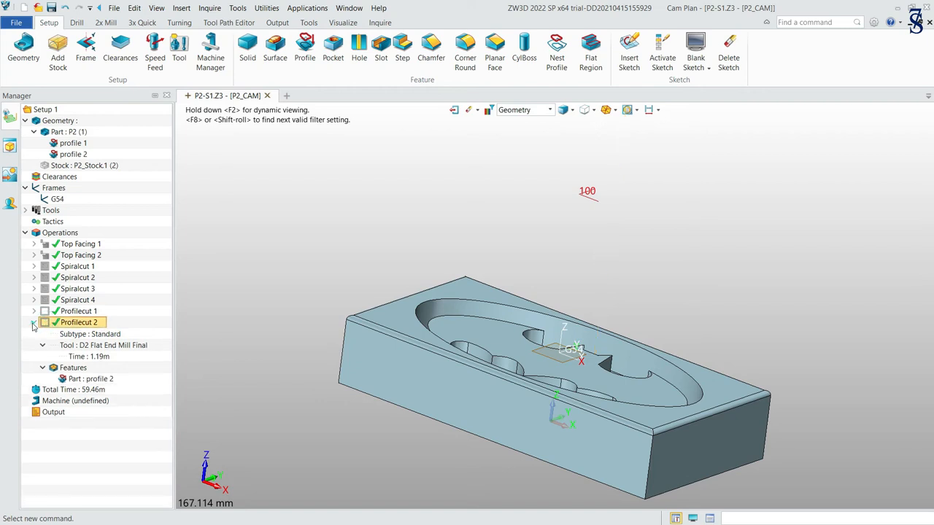
left_click(106, 22)
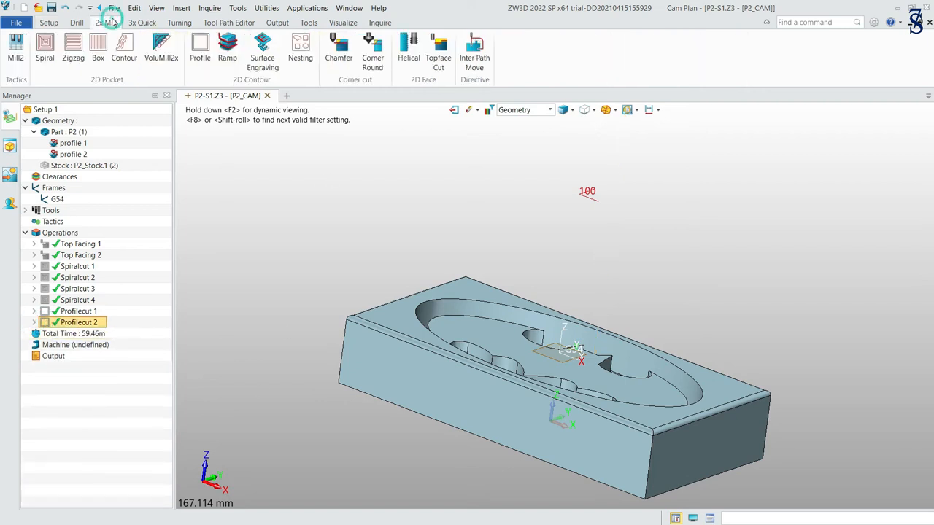
left_click(382, 65)
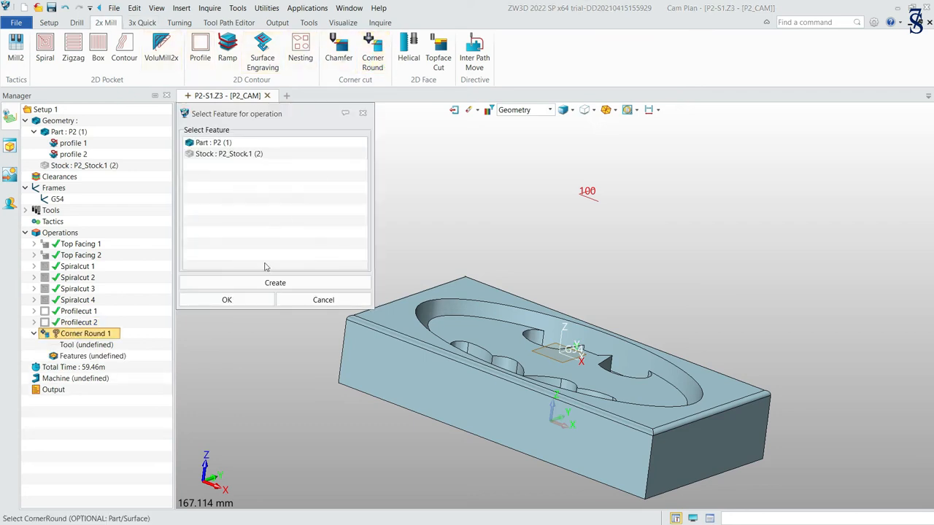
left_click(285, 281)
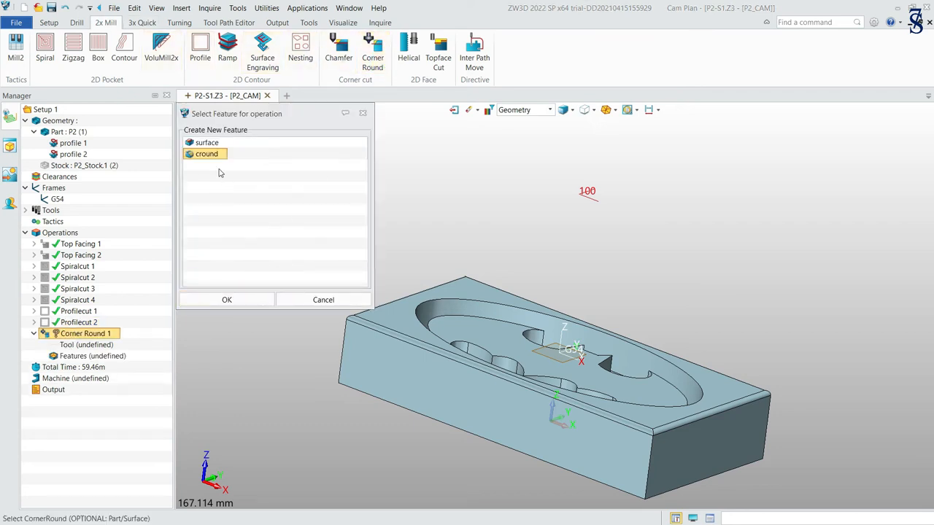
left_click(236, 300)
- Select the four outer edges along the block's rounded upper border as the corner round profile
left_click(379, 332)
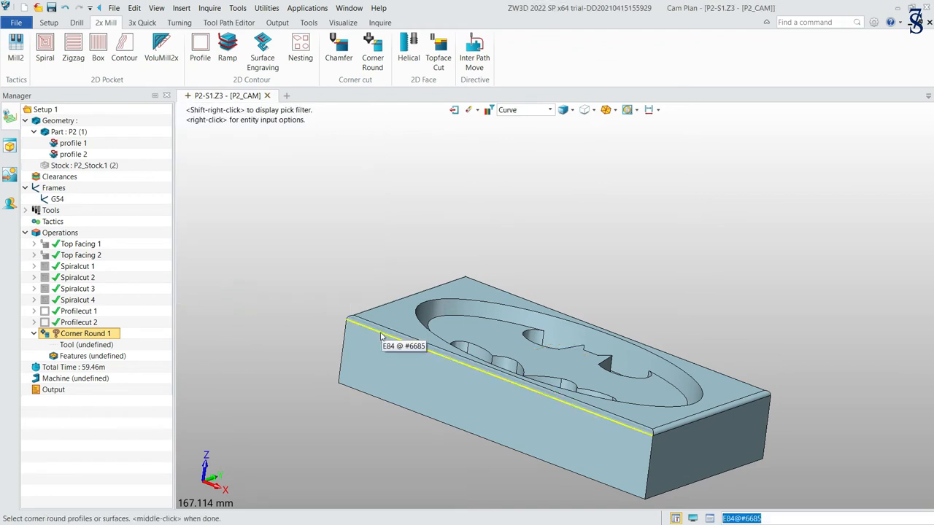
left_click(713, 412)
middle_click_drag(771, 297, 757, 251)
right_click_drag(757, 252, 632, 272)
middle_click_drag(632, 272, 273, 322)
right_click_drag(822, 346, 640, 315)
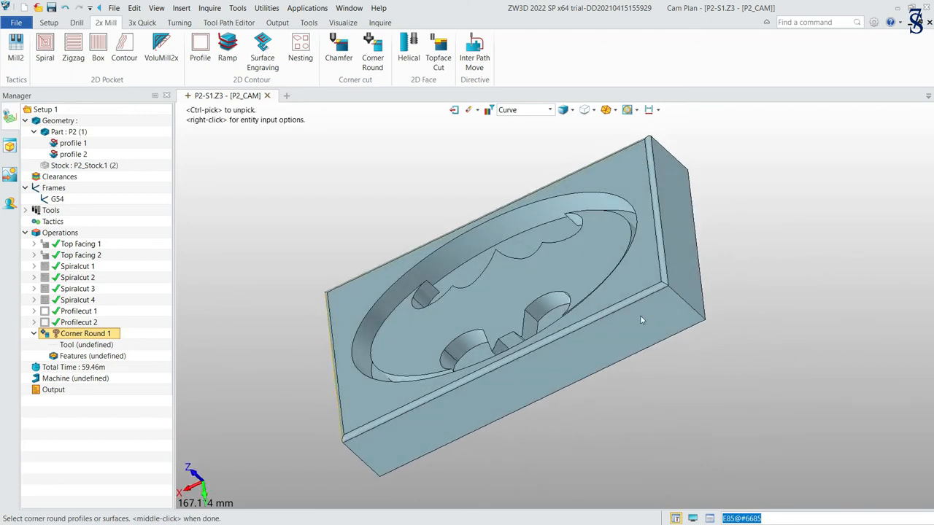
left_click(648, 298)
left_click(661, 252)
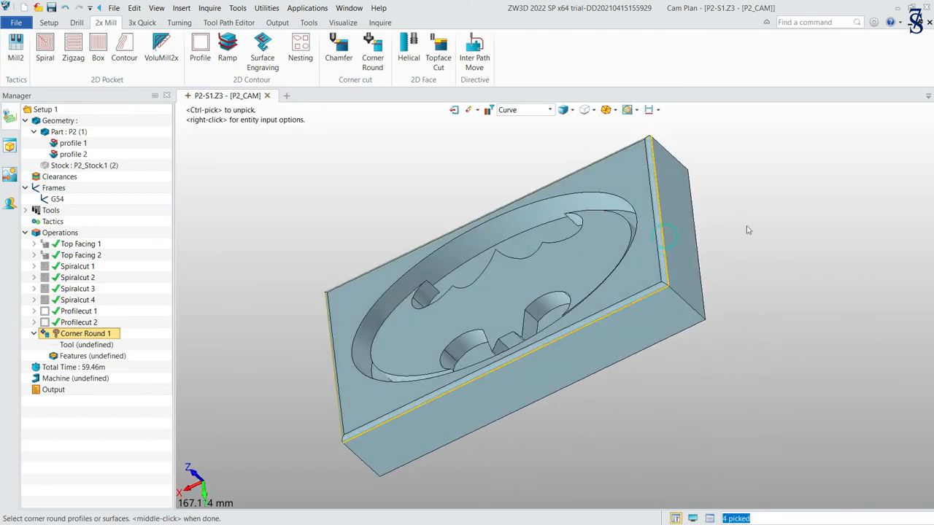
middle_click(819, 225)
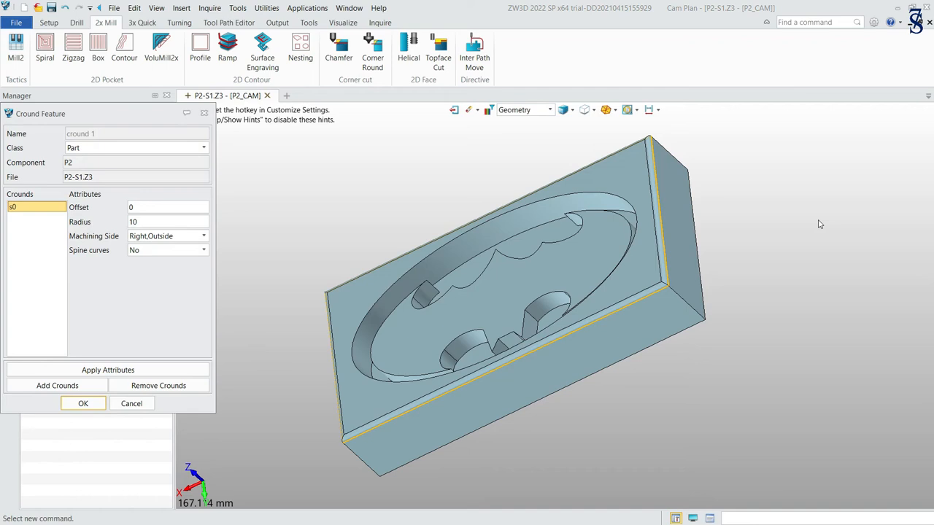
- Set the cround feature's radius to 2 with machining side Right,Outside and accept it
double_click(140, 222)
type("2")
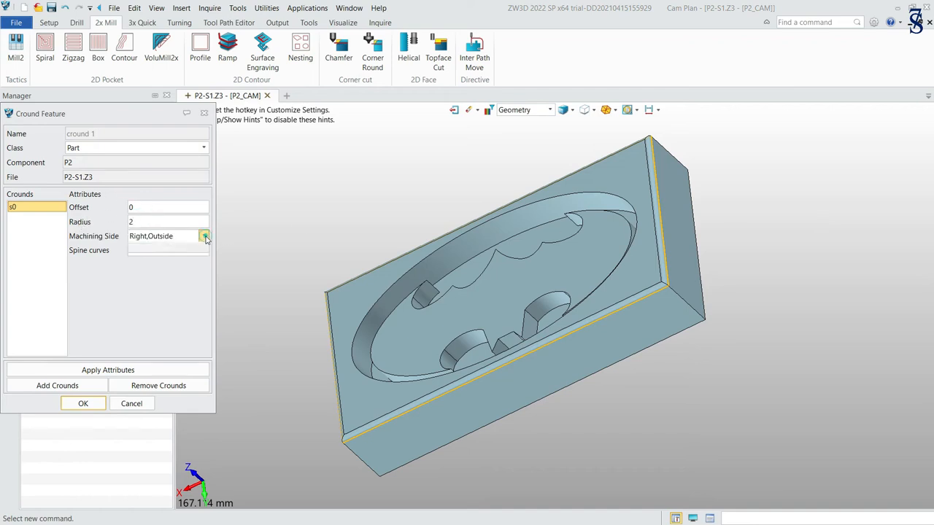
left_click(204, 236)
left_click(188, 256)
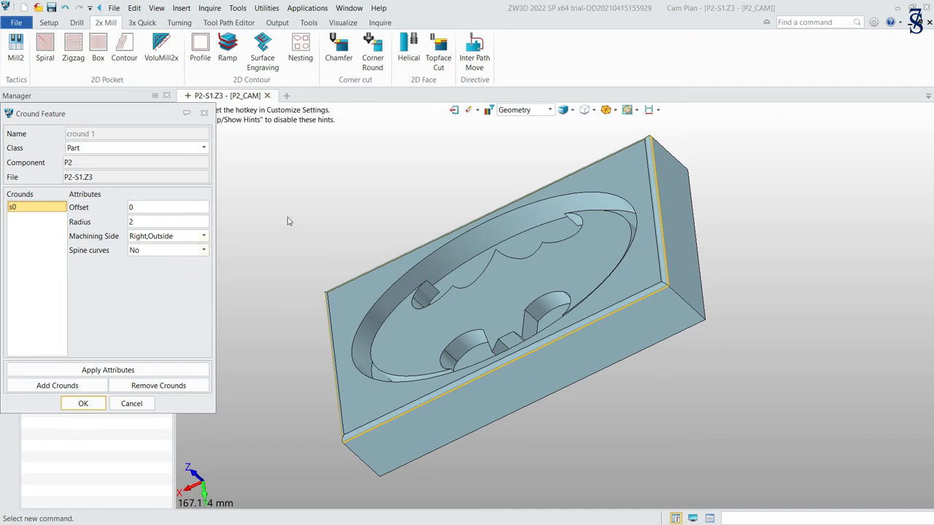
left_click(77, 404)
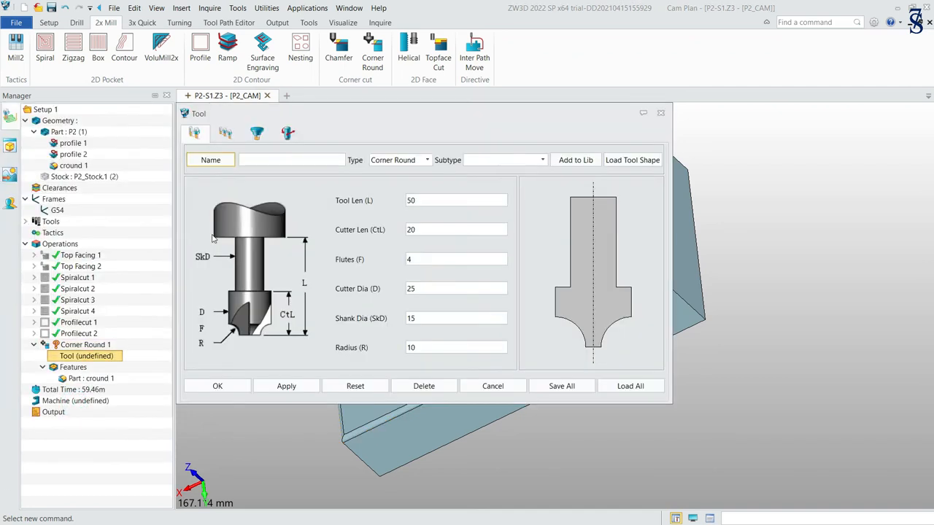
- Define a corner round tool named R2 Fillet with cutter diameter 15, shank diameter 10 and radius 2
left_click(279, 161)
type("R2 Fillet")
double_click(434, 288)
type("15")
double_click(428, 318)
type("1")
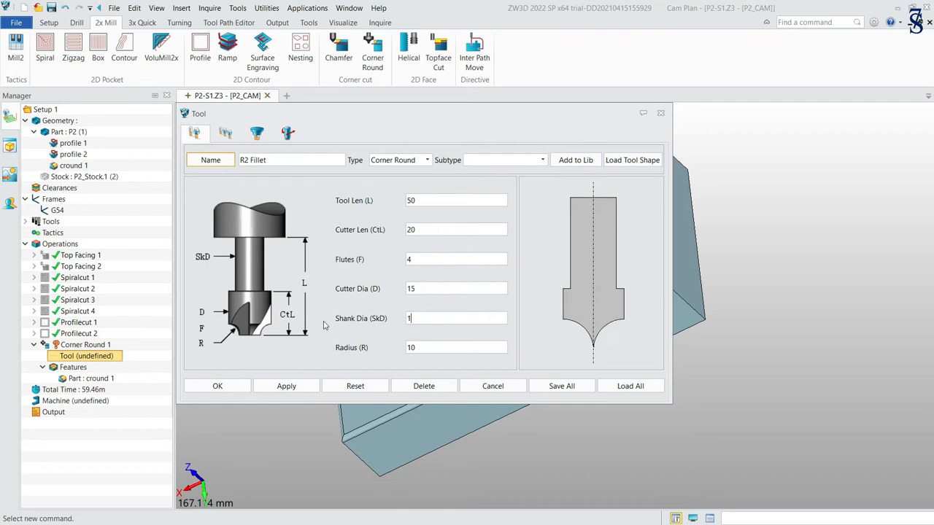
type("0")
double_click(425, 349)
type("2")
left_click(465, 318)
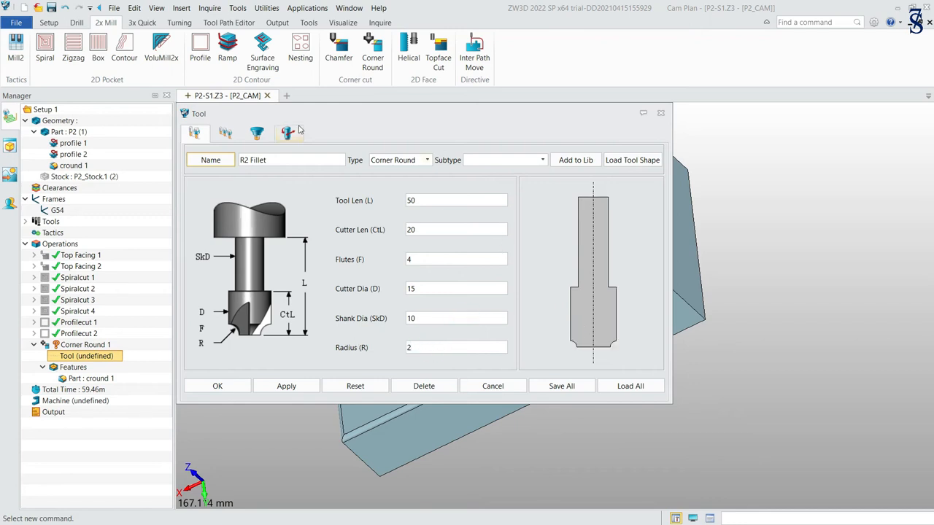
- Set the tool's ID, D register and H register to 8 and accept the tool
left_click(226, 134)
double_click(429, 174)
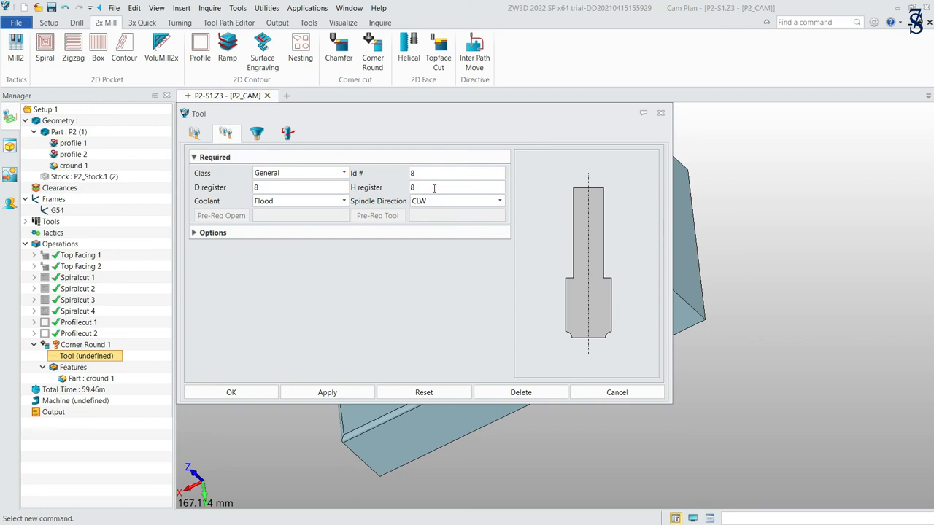
left_click(245, 398)
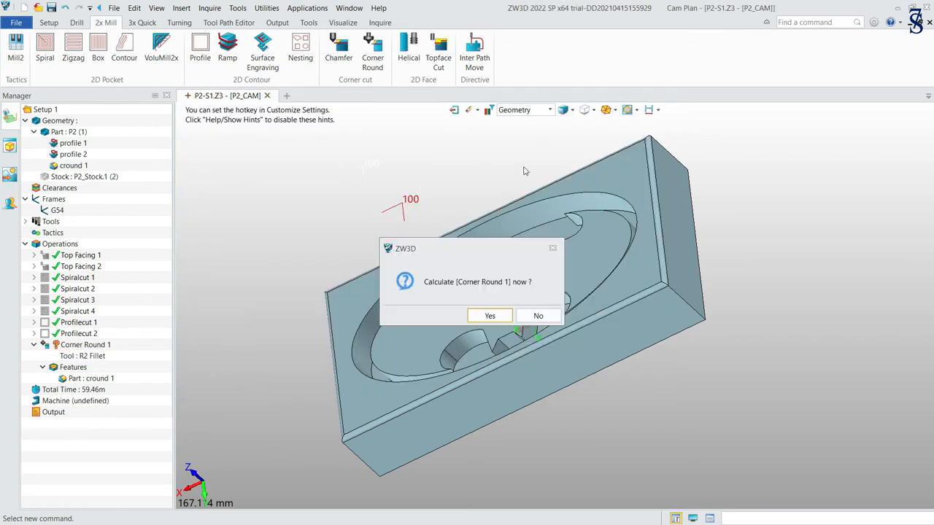
- Decline calculating Corner Round 1 immediately and assign the G54 frame to the operation
left_click(537, 316)
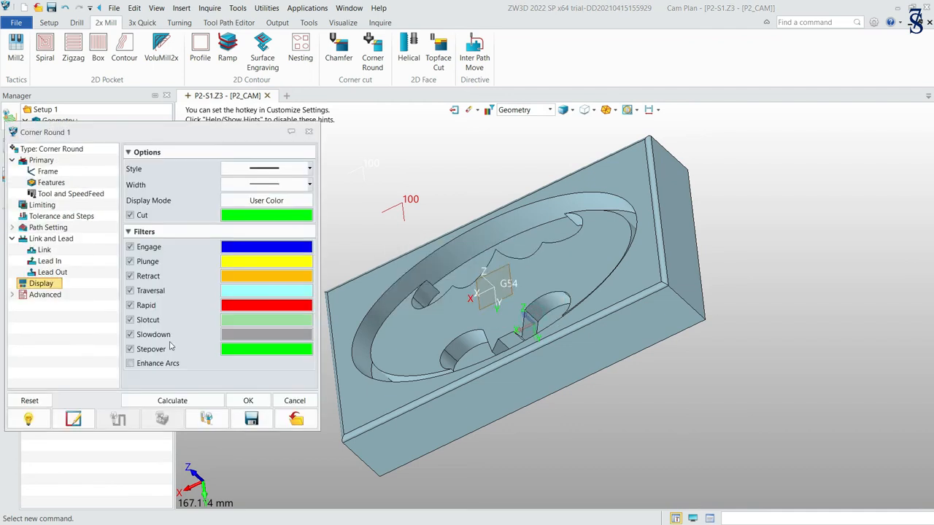
left_click(48, 172)
left_click(174, 172)
left_click(224, 219)
- Set the corner round operation's spindle speed to 750 RPM and its feed to 120 MMPM
left_click(81, 194)
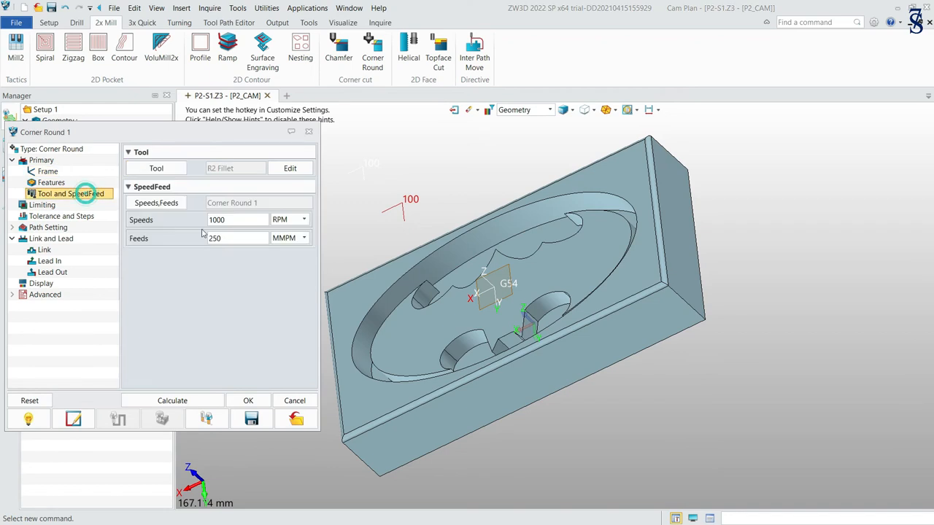
double_click(253, 220)
type("750")
double_click(244, 237)
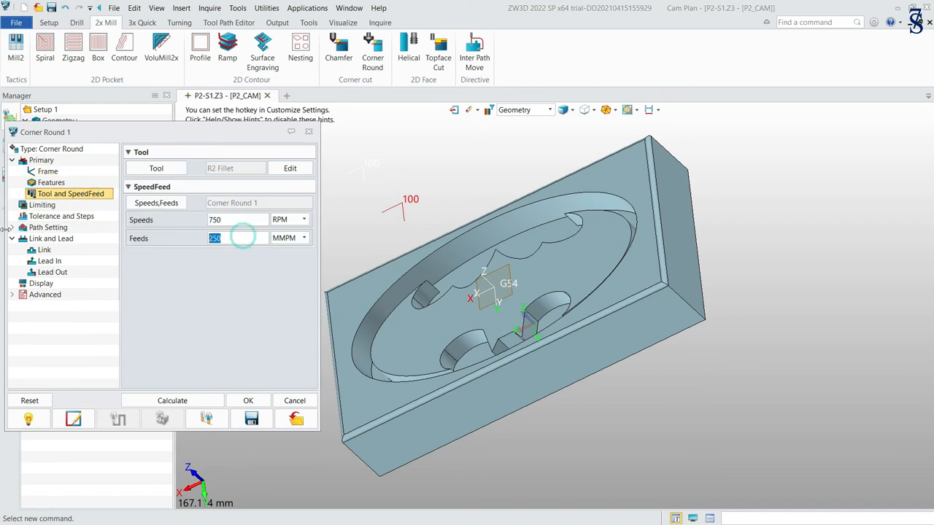
type("120")
- Switch the lead mode to Manual and set the linear first lead-in to length -5 and angle 0
left_click(51, 239)
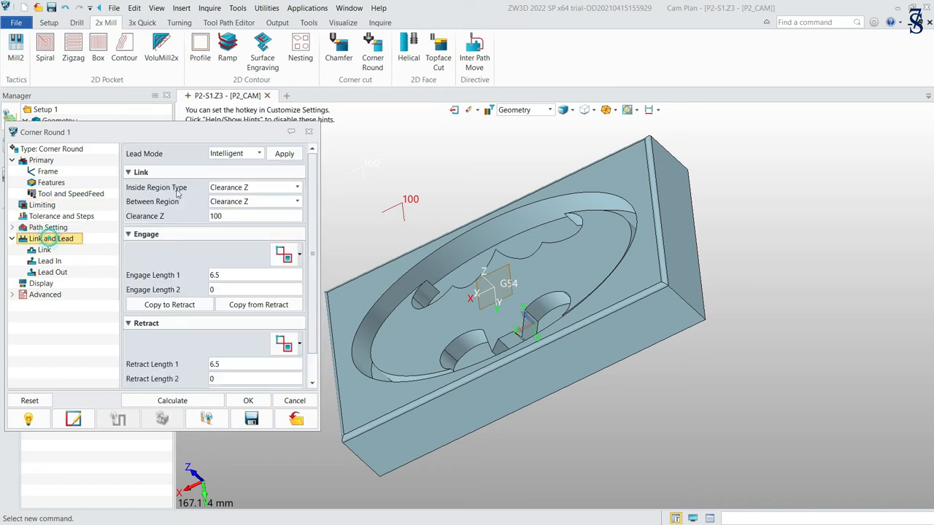
left_click(260, 153)
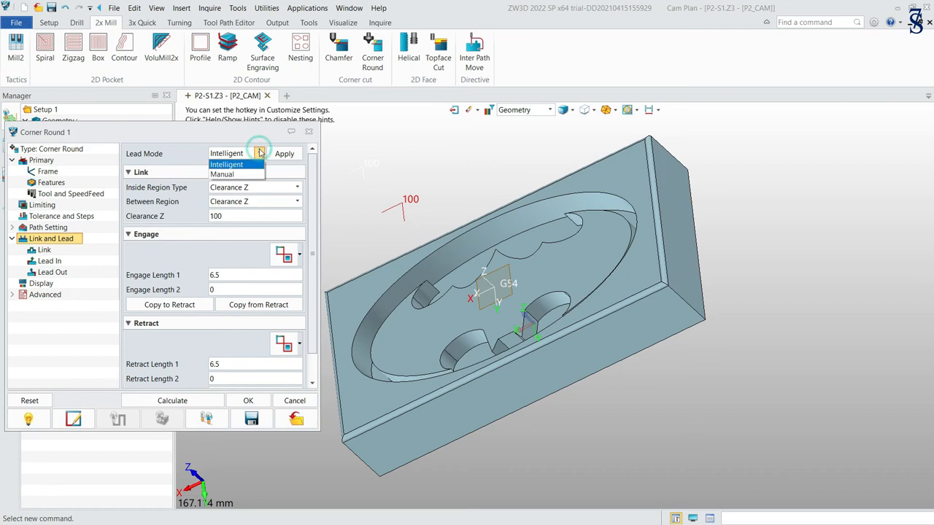
left_click(228, 173)
left_click(49, 261)
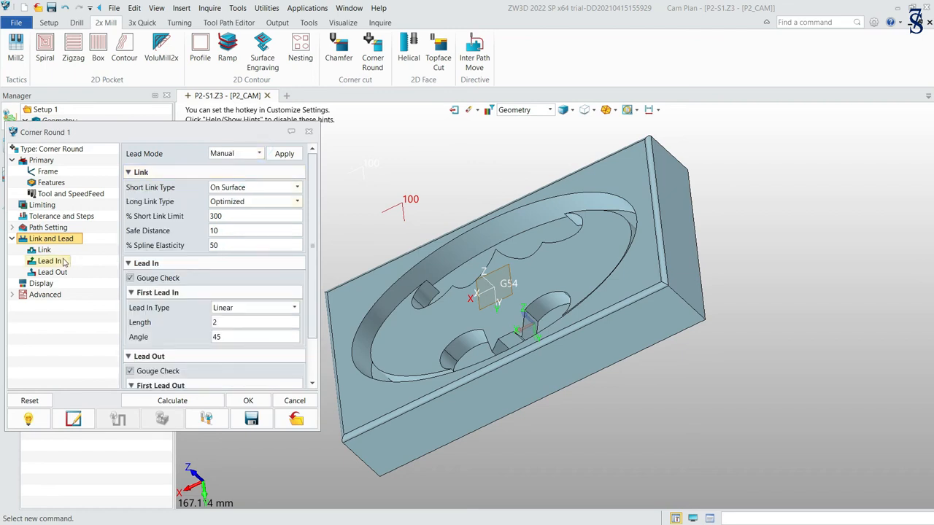
key("BackSpace")
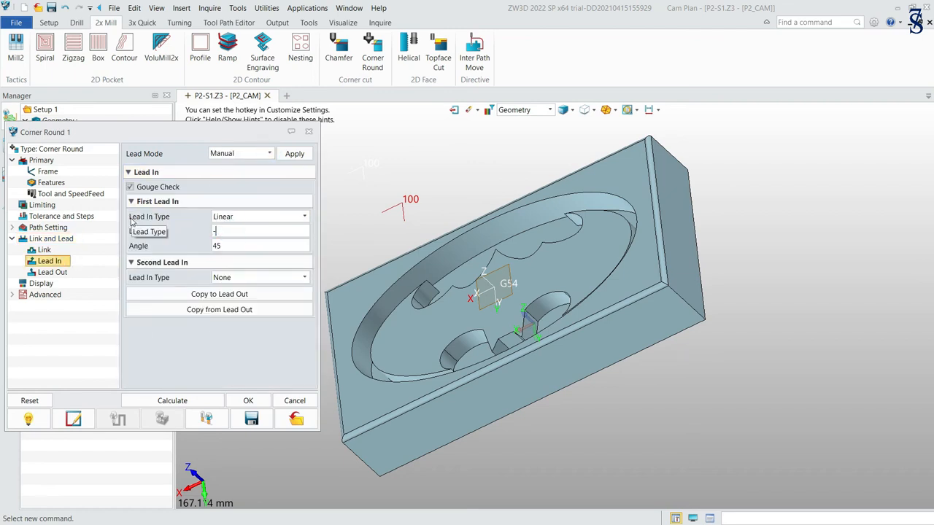
type("-5")
double_click(218, 245)
type("0")
- Set the linear first lead-out to length 5 and angle 0
left_click(58, 273)
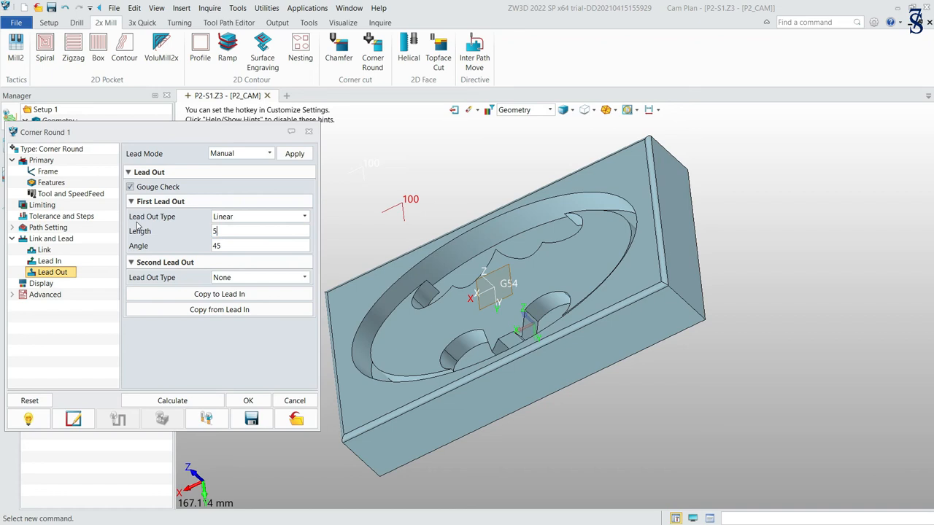
double_click(225, 245)
type("0")
- Change the cut path's display colour to light purple and calculate the corner round toolpath
left_click(42, 284)
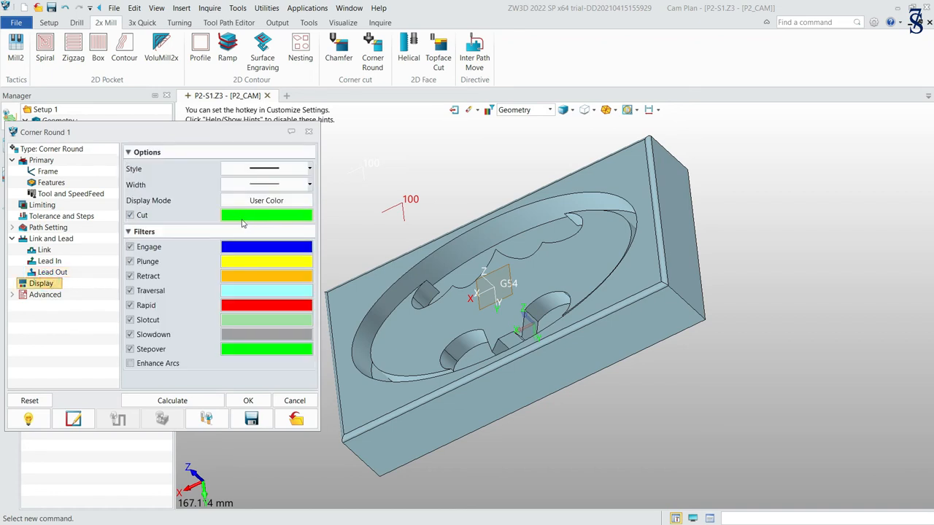
left_click(243, 221)
left_click(277, 251)
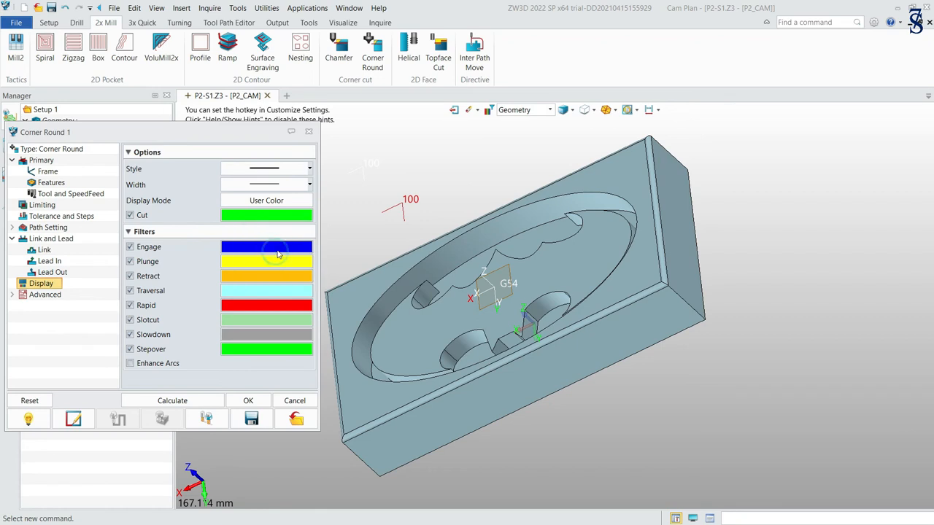
left_click(184, 400)
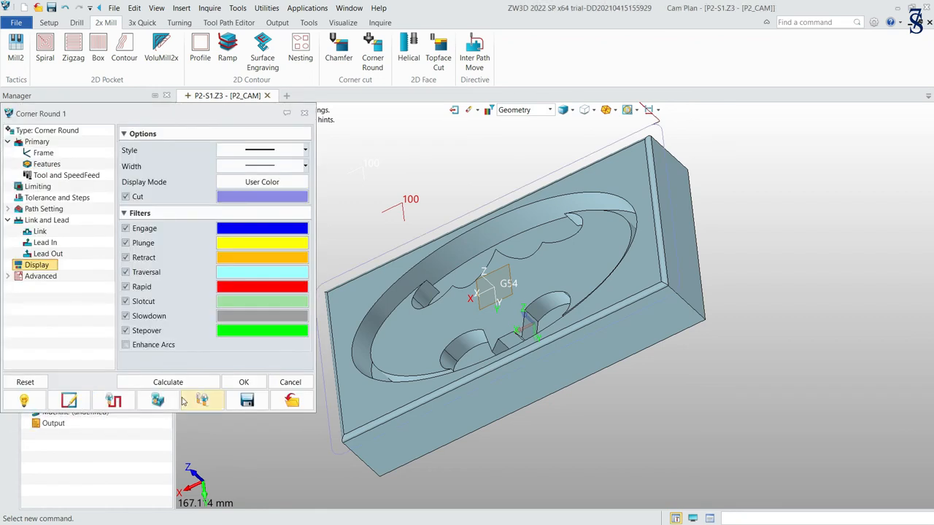
- Verify the toolpath relative to frame G54, stepping through its first moves to check the Z depth, and accept the operation
left_click(107, 405)
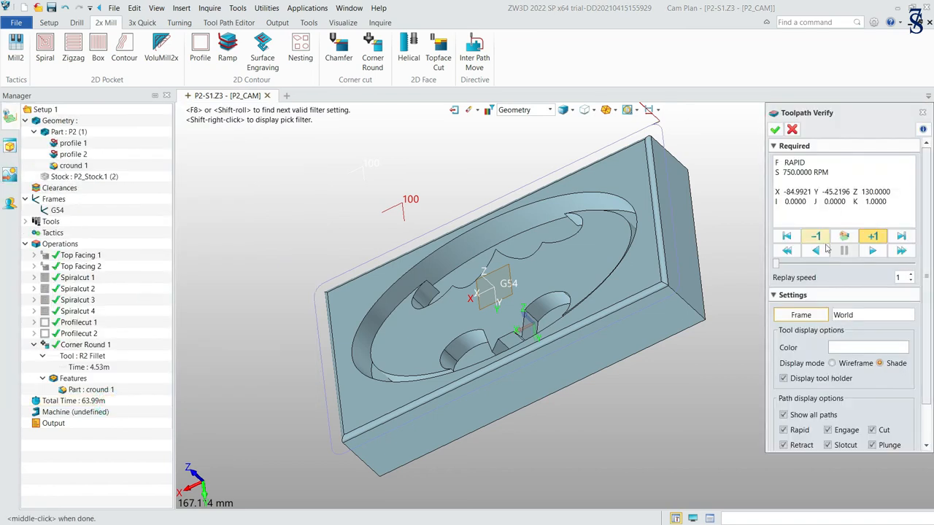
left_click(810, 319)
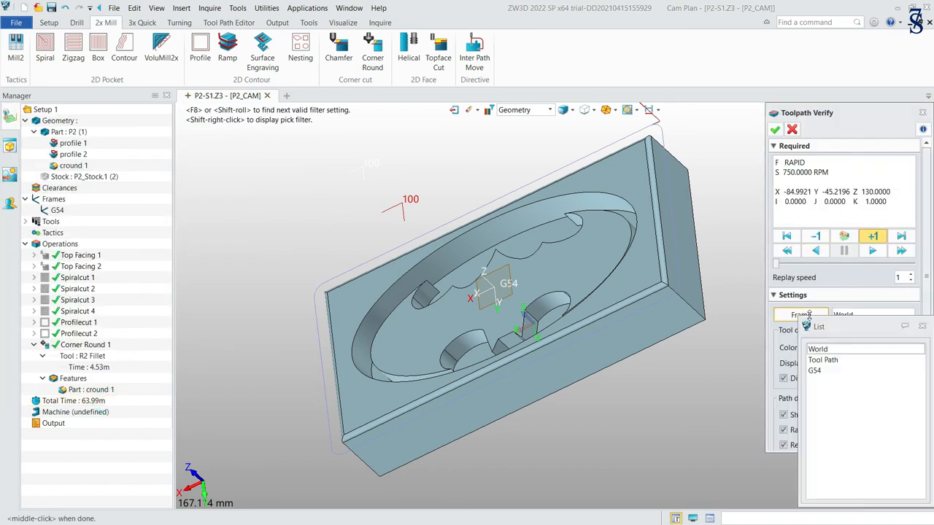
left_click(815, 371)
left_click(873, 236)
left_click(873, 236)
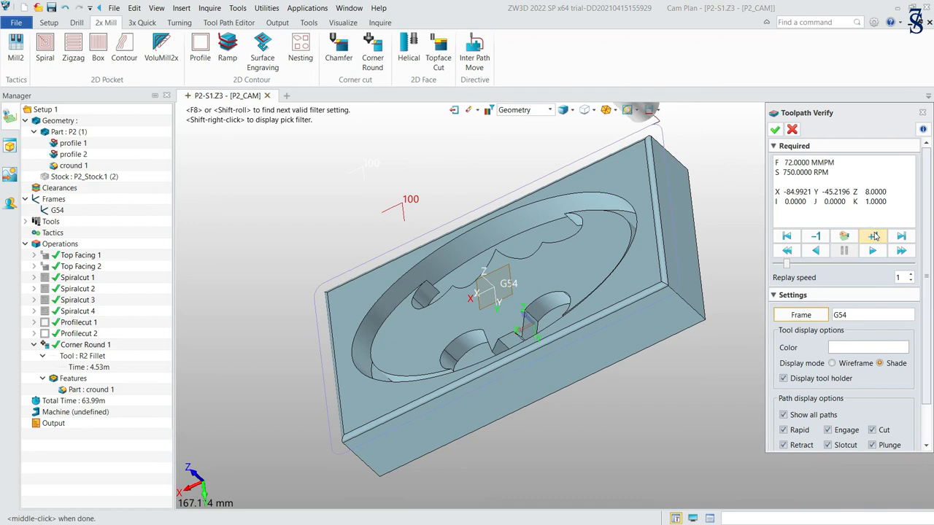
left_click(873, 235)
left_click(873, 235)
left_click(874, 236)
left_click_drag(891, 189, 852, 191)
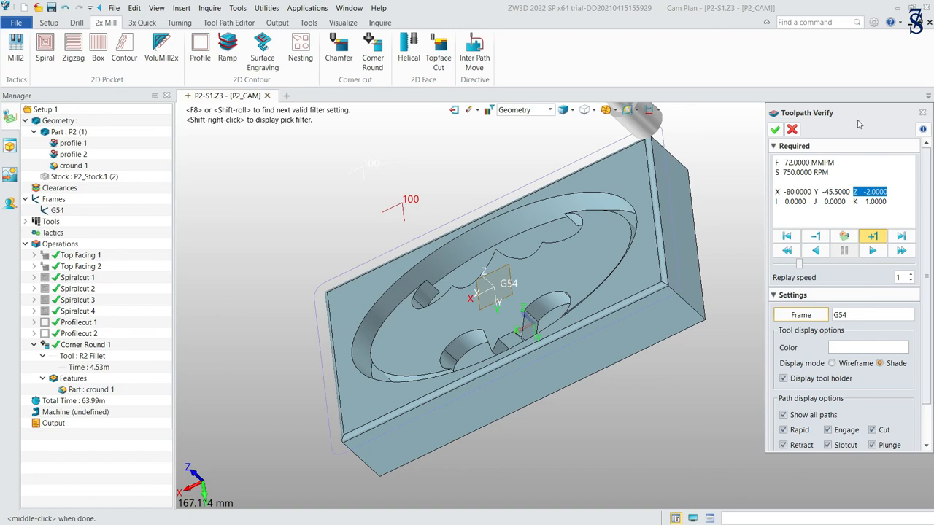
left_click(922, 112)
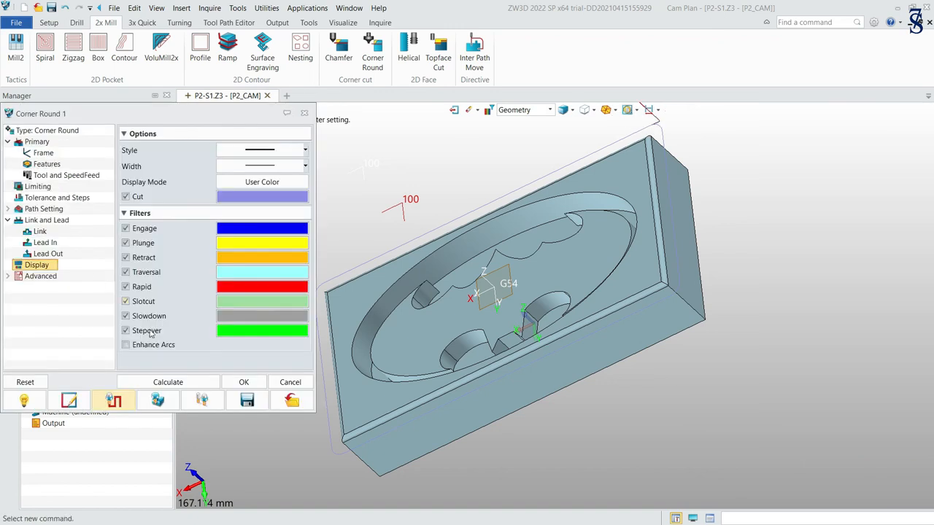
left_click(244, 382)
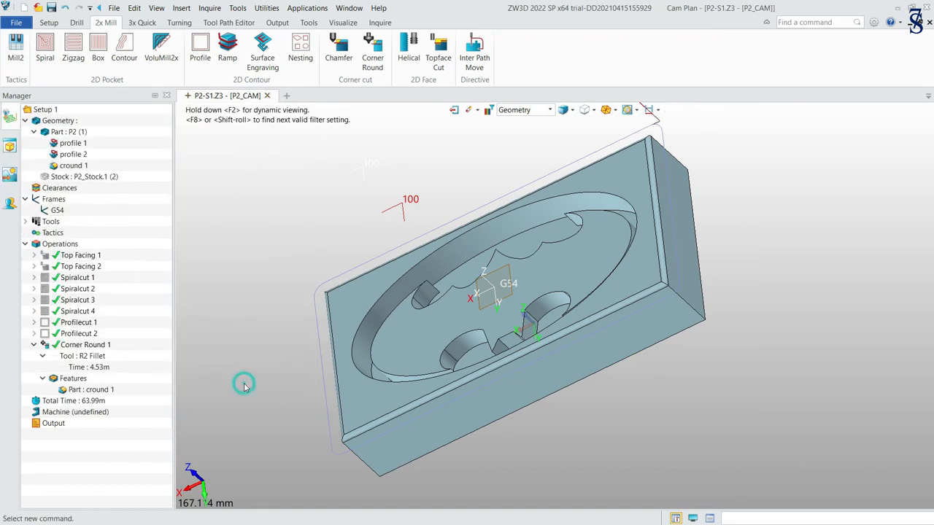
- Run a solid verification of all machining operations on the stock
right_click(38, 246)
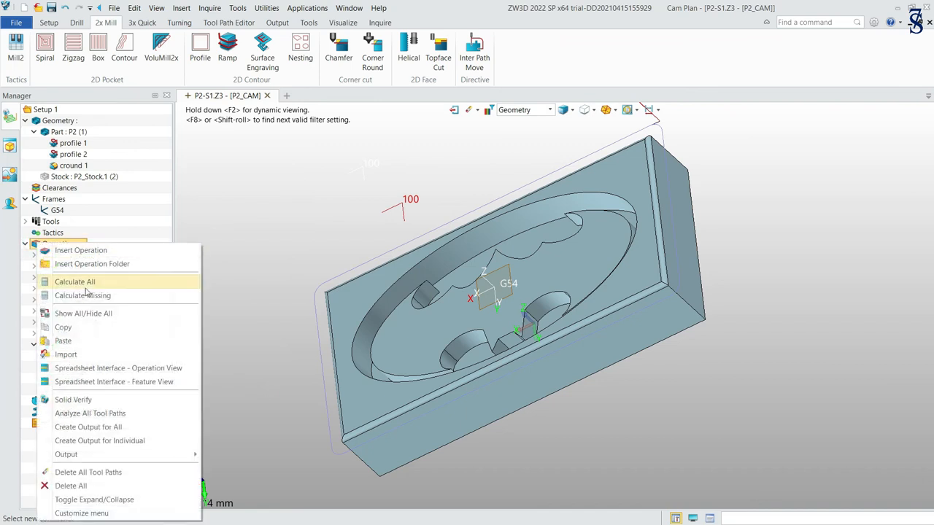
left_click(107, 400)
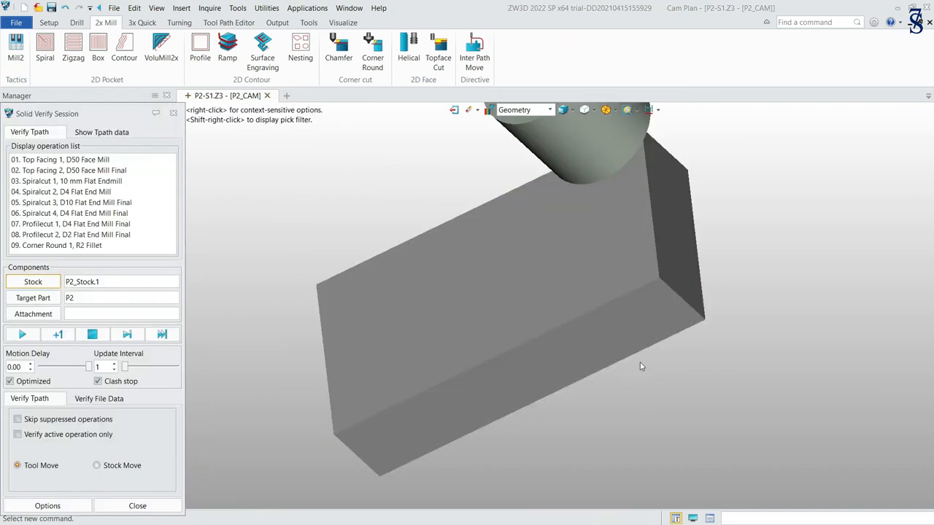
right_click_drag(650, 413, 634, 431)
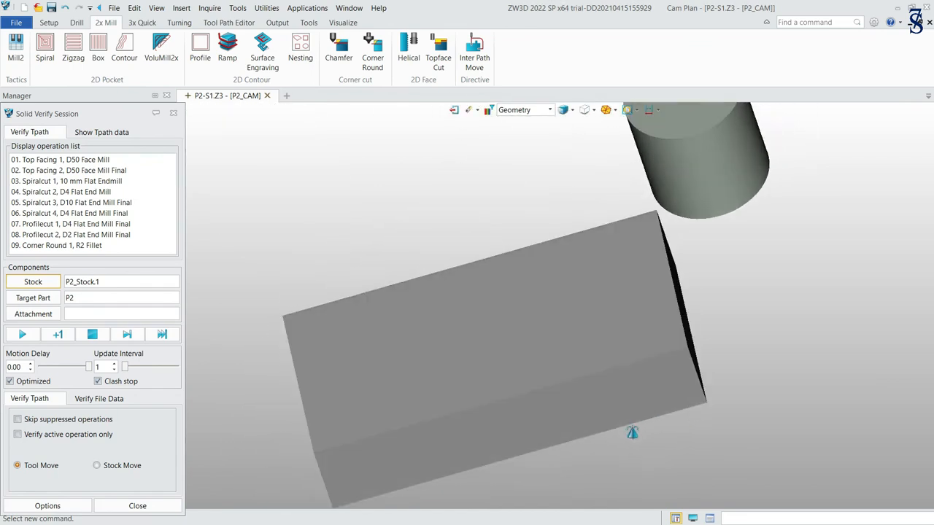
left_click(26, 336)
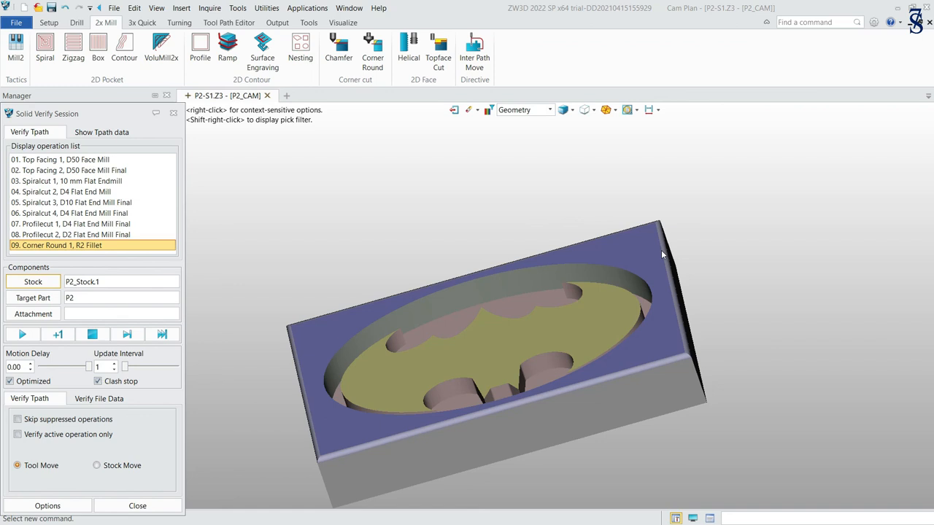
- Examine the simulated part with the Visual tolerance analysis and close the solid verification session
left_click(54, 505)
left_click(71, 297)
left_click(62, 445)
middle_click_drag(747, 336, 559, 301)
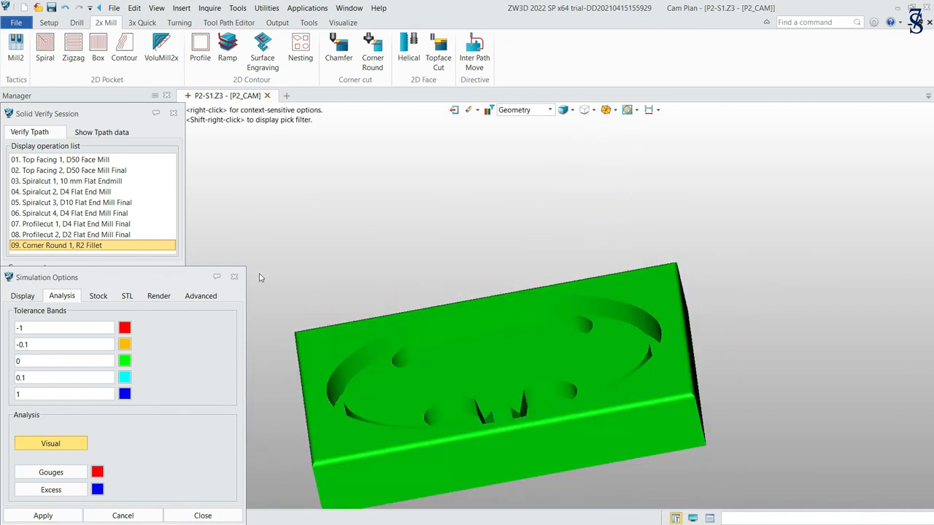
left_click(235, 277)
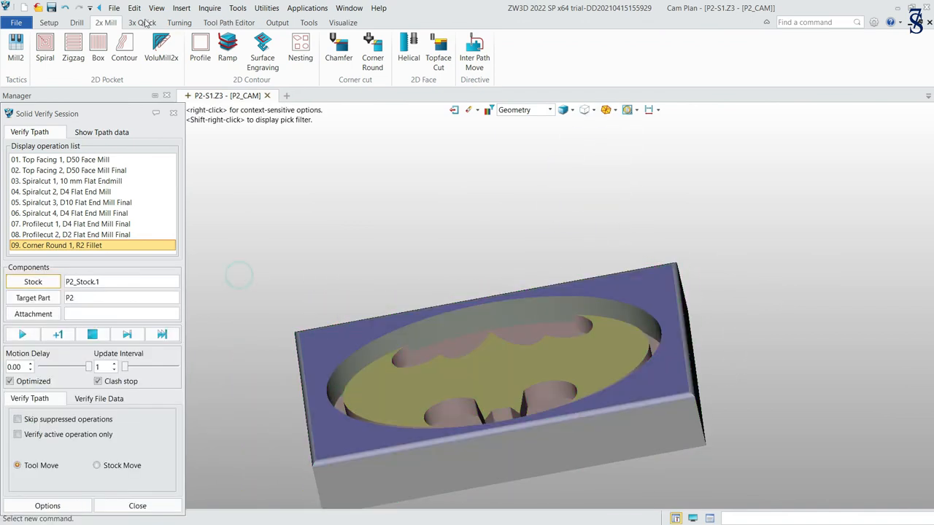
left_click(173, 113)
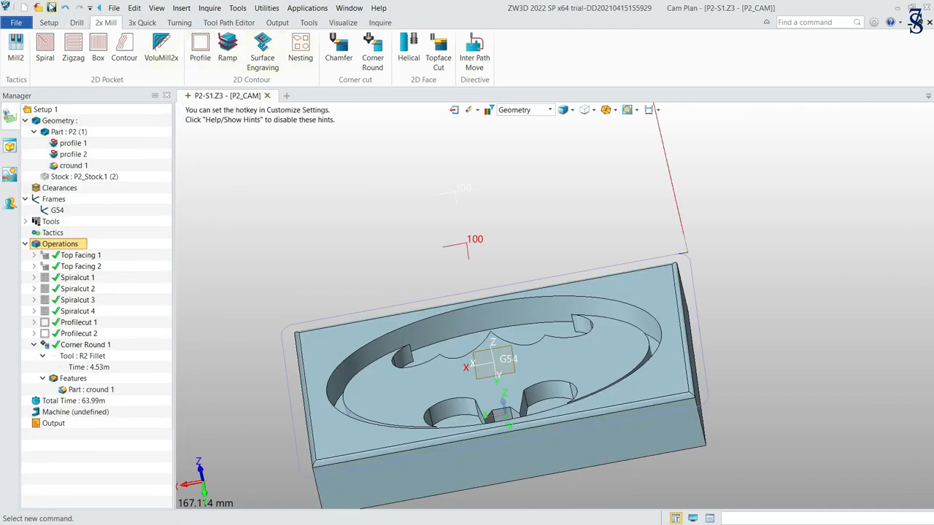